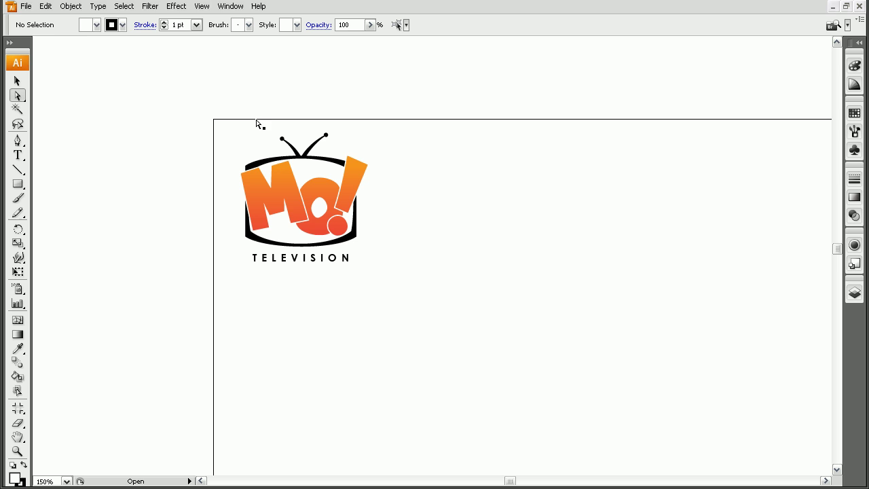
# Save a copy of the logo in sourceimages as mo_logo_for_maya.ai
pyautogui.click(26, 6)
pyautogui.click(56, 126)
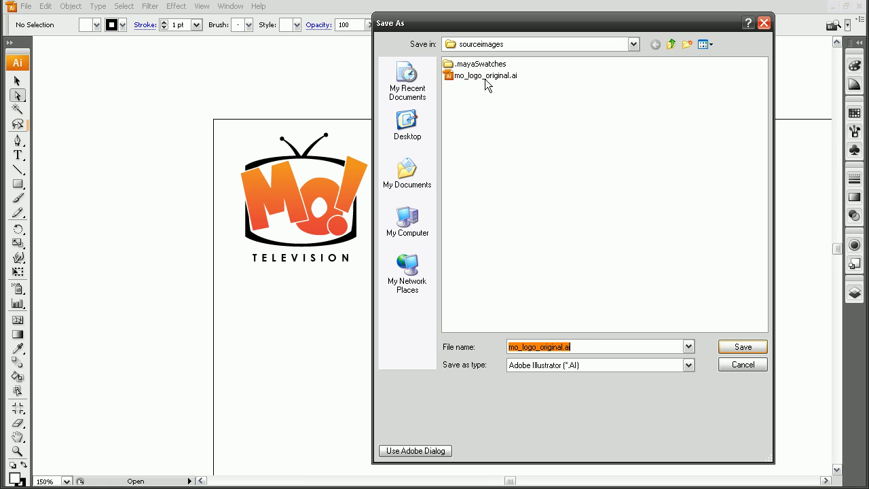
pyautogui.click(562, 347)
pyautogui.moveTo(563, 346); pyautogui.dragTo(539, 347)
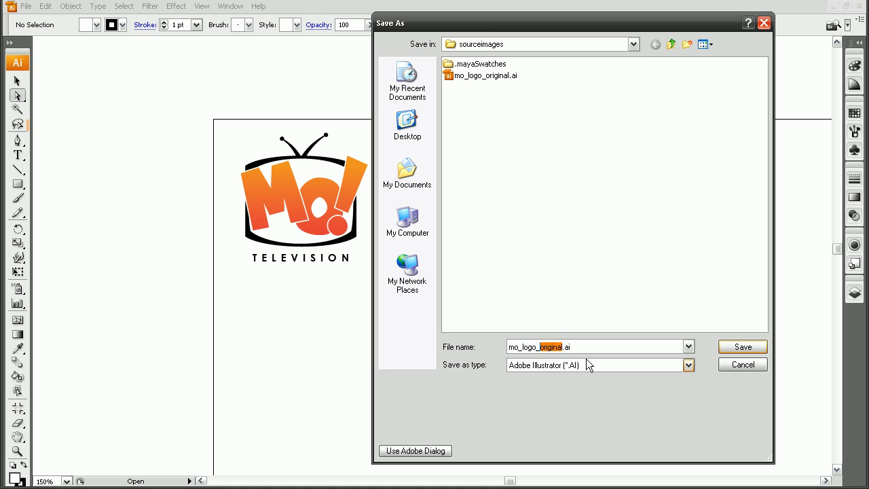
pyautogui.write('for_maya')
pyautogui.click(743, 347)
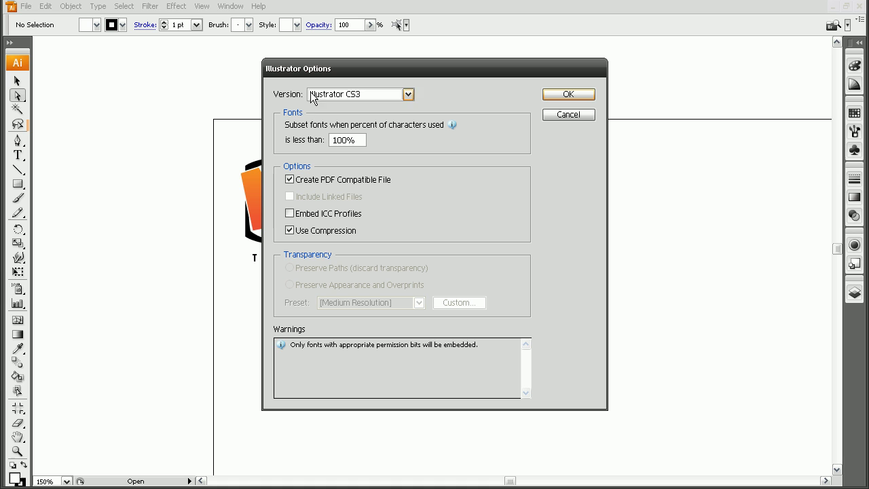
# Set the Illustrator Options version to Illustrator 8 and confirm
pyautogui.click(376, 97)
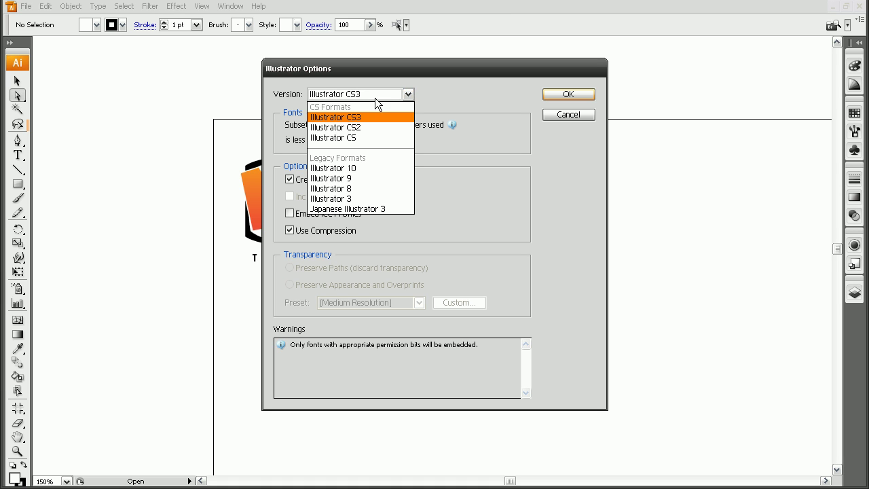
pyautogui.click(343, 188)
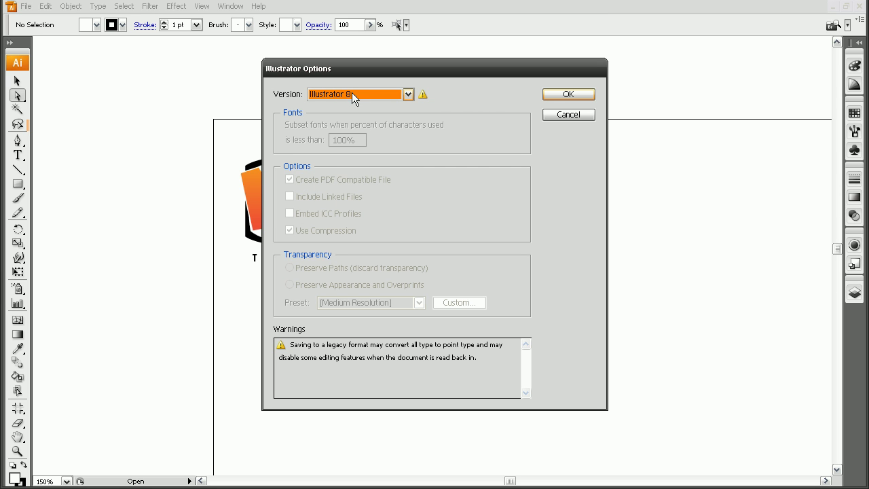
pyautogui.click(571, 98)
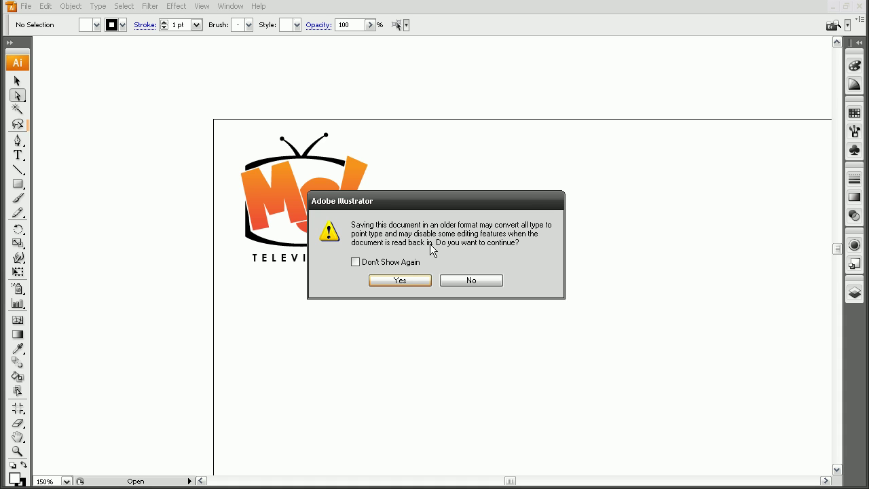
# Accept the older-format warning, then reset the Adobe Illustrator Object import options to defaults
pyautogui.click(389, 281)
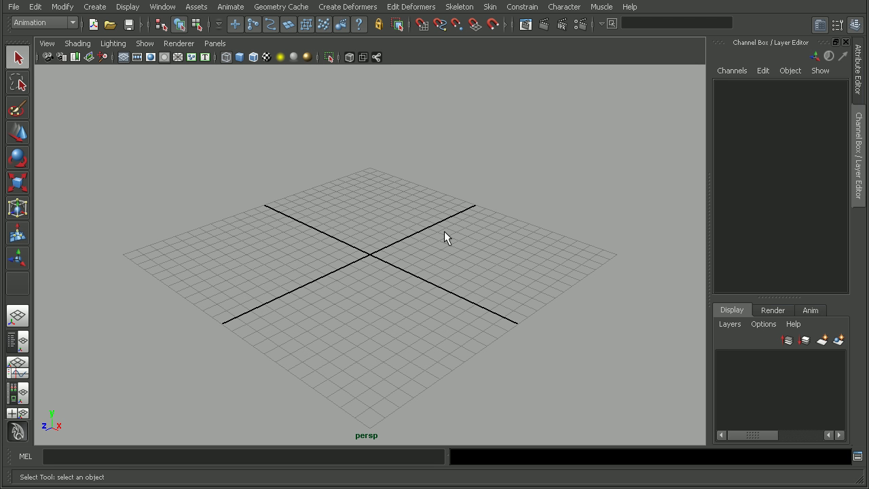
pyautogui.click(97, 8)
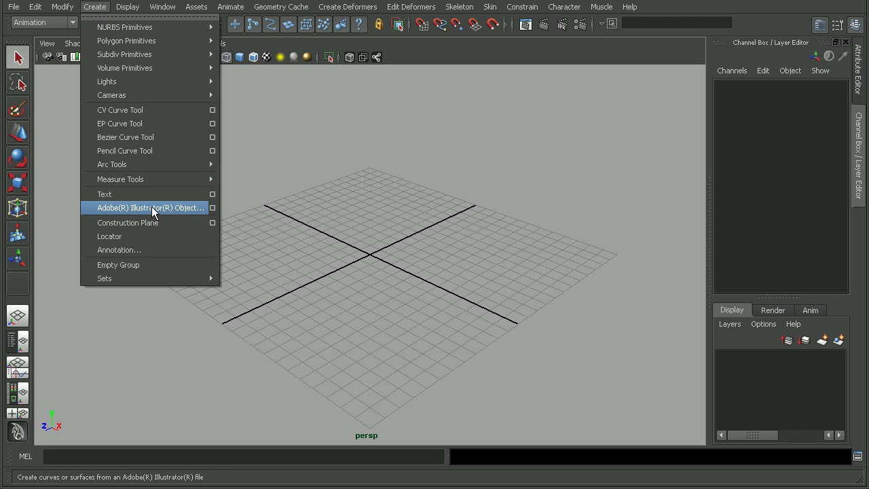
pyautogui.click(213, 207)
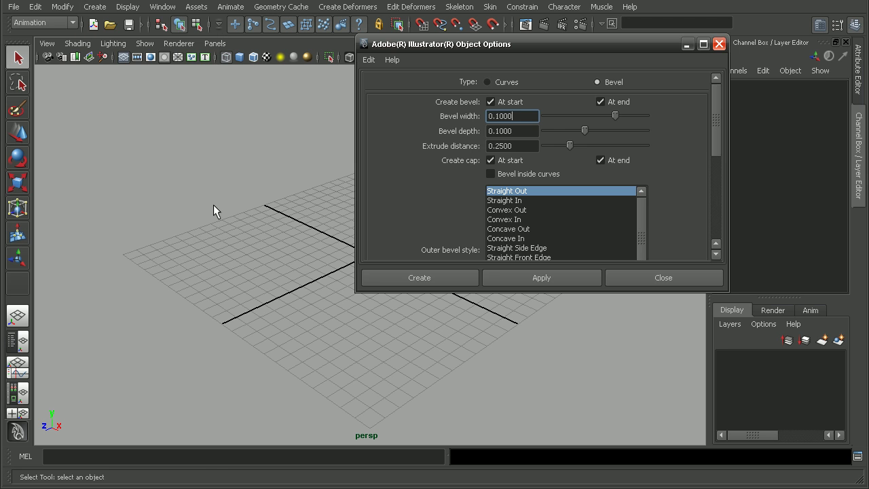
pyautogui.click(369, 60)
pyautogui.click(415, 87)
# Import mo_logo_for_maya.ai as a bevel, which fails with 'Failed to create bevel output'
pyautogui.click(430, 278)
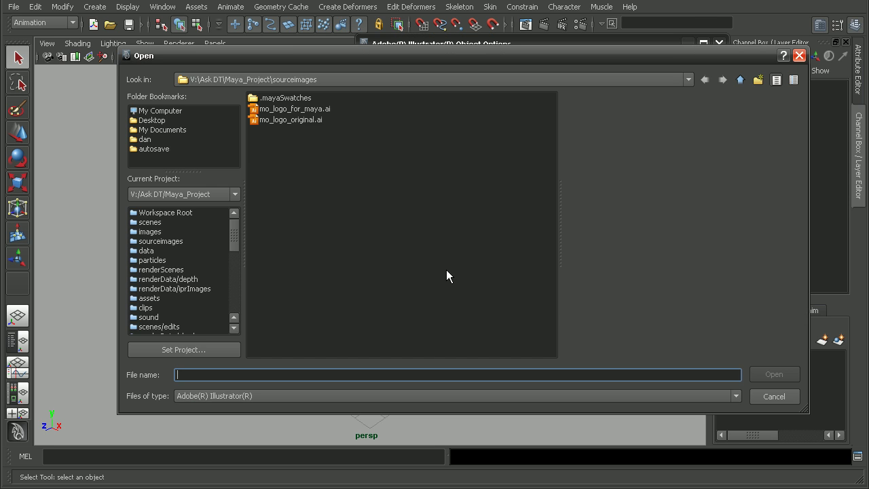
pyautogui.click(286, 110)
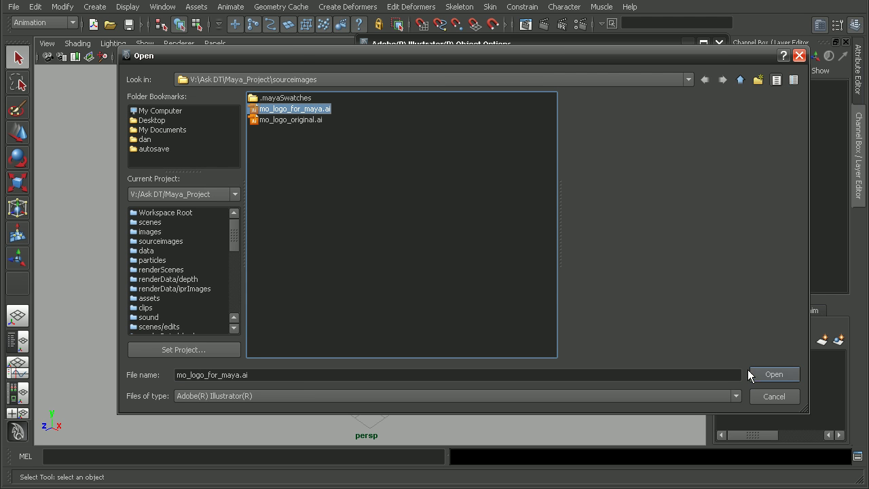
pyautogui.click(769, 374)
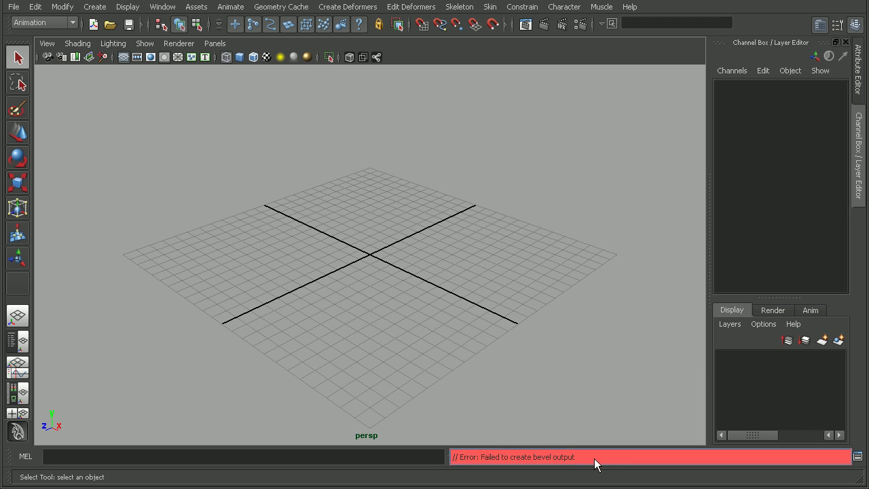
pyautogui.moveTo(594, 458); pyautogui.dragTo(454, 458)
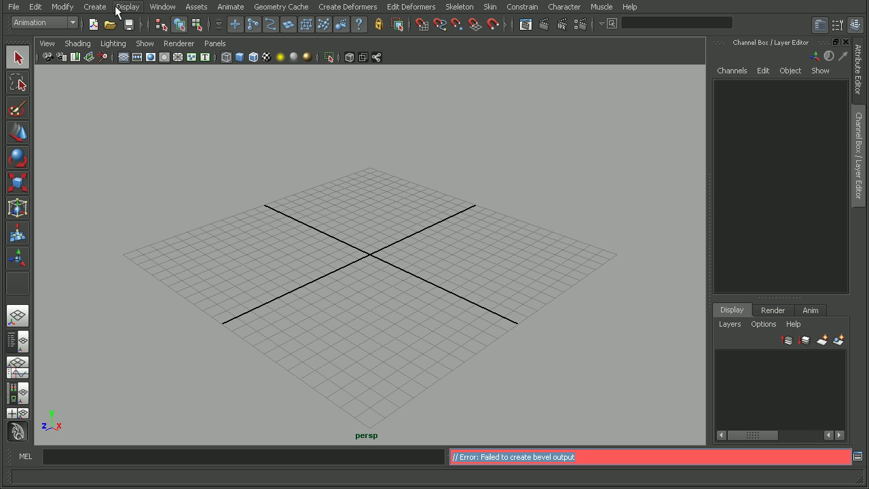
# Import mo_logo_for_maya.ai with Type set to Curves, creating IllustratorCurves1
pyautogui.click(95, 6)
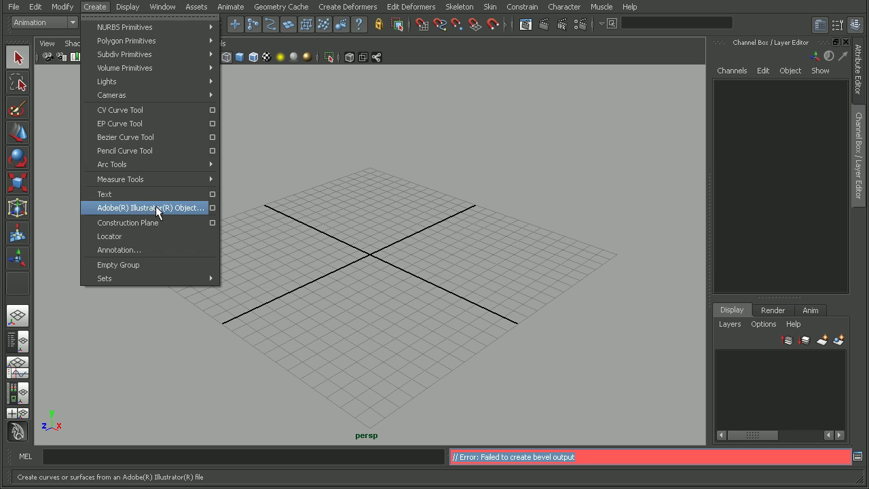
pyautogui.click(213, 208)
pyautogui.click(506, 83)
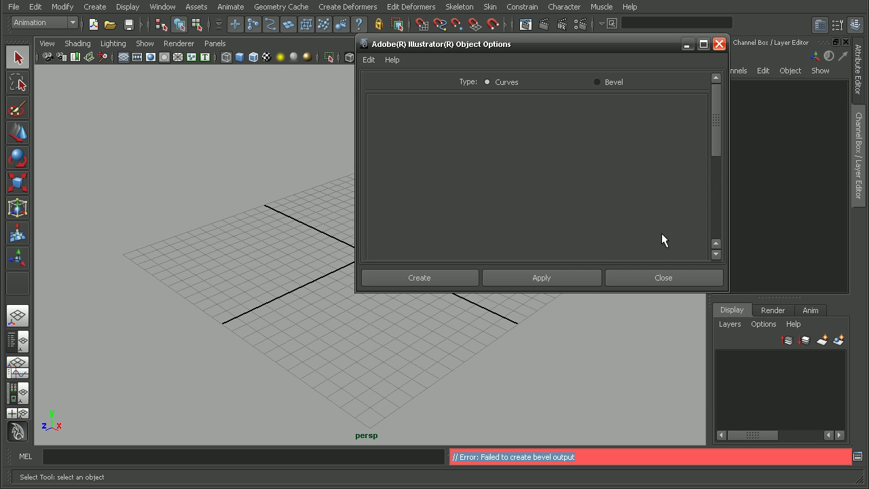
pyautogui.click(429, 280)
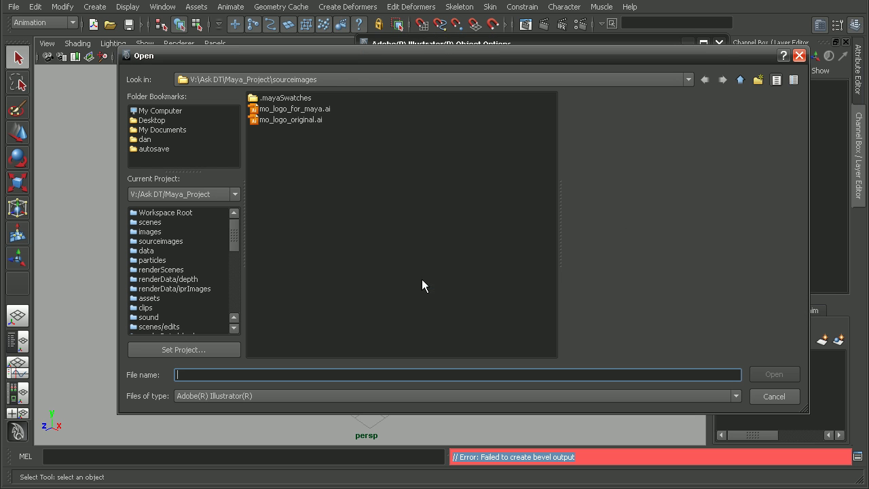
pyautogui.click(291, 110)
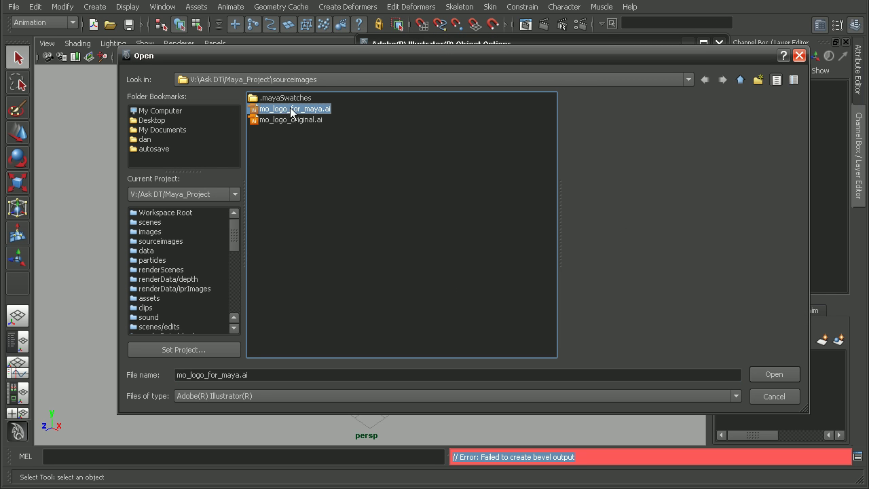
pyautogui.click(769, 375)
pyautogui.scroll(-5, 502, 272)
pyautogui.keyDown('alt'); pyautogui.moveTo(520, 305); pyautogui.dragTo(440, 241, button='middle'); pyautogui.keyUp('alt')
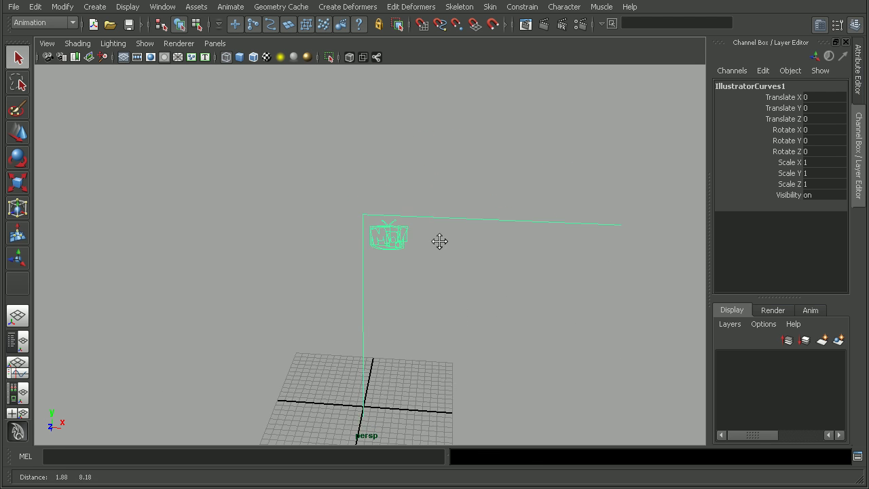
pyautogui.scroll(3, 602, 289)
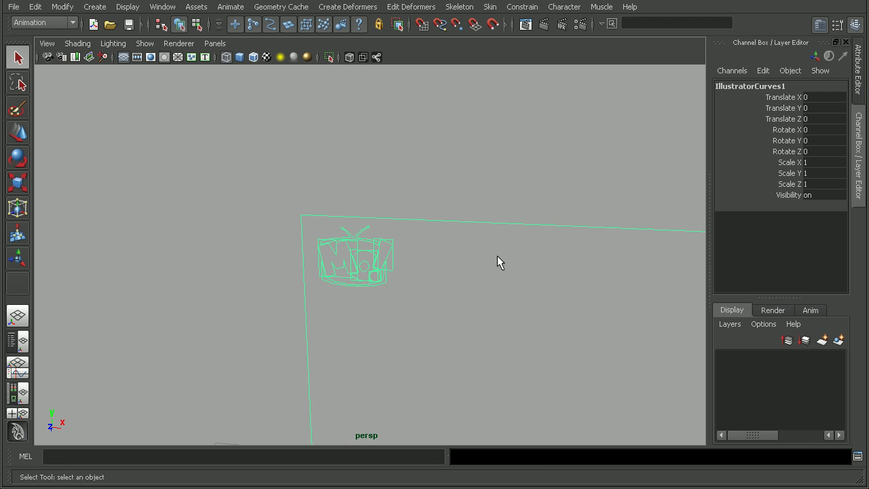
pyautogui.keyDown('alt'); pyautogui.moveTo(358, 293); pyautogui.dragTo(440, 214, button='right'); pyautogui.keyUp('alt')
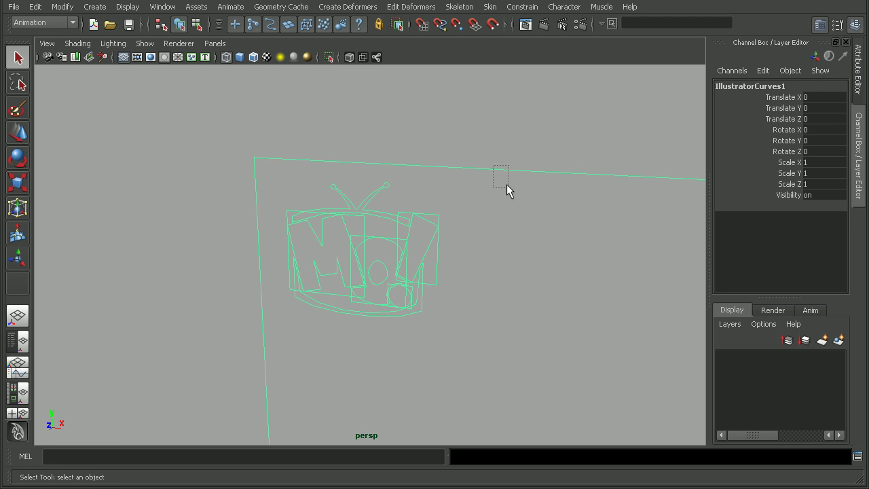
pyautogui.moveTo(507, 184); pyautogui.dragTo(508, 188)
pyautogui.moveTo(514, 260)
pyautogui.keyDown('alt'); pyautogui.mouseDown()
pyautogui.moveTo(530, 242)
pyautogui.moveTo(516, 244)
pyautogui.mouseUp(); pyautogui.keyUp('alt')
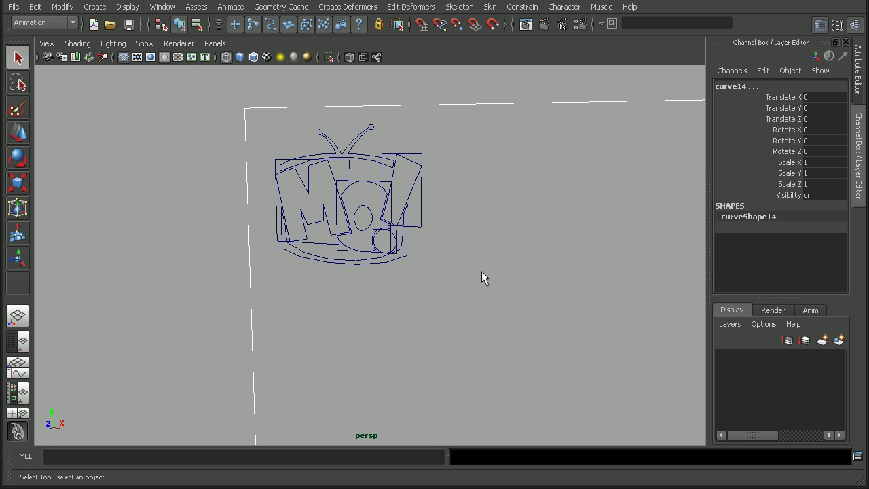
pyautogui.click(422, 225)
pyautogui.scroll(5, 403, 258)
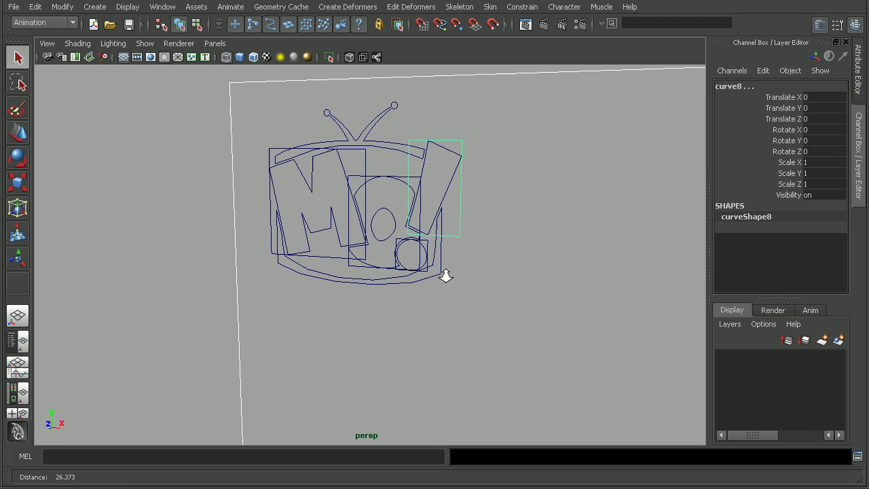
pyautogui.moveTo(344, 134); pyautogui.dragTo(364, 153)
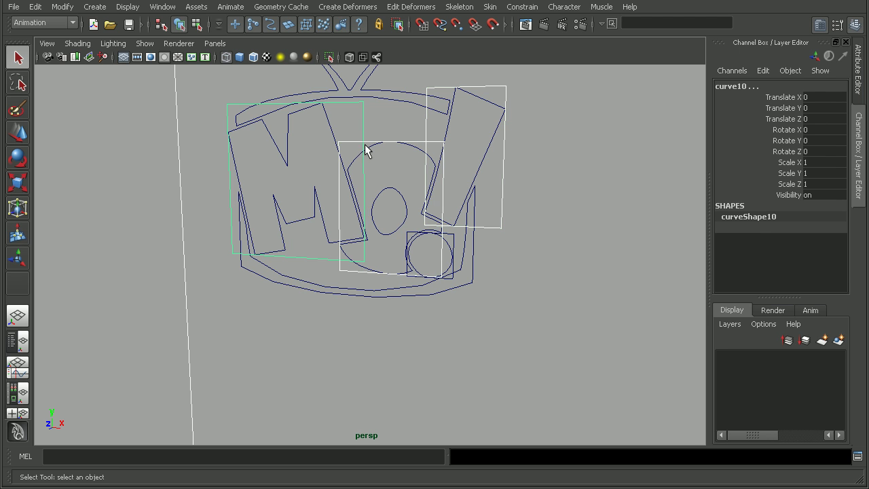
pyautogui.keyDown('shift'); pyautogui.click(454, 239); pyautogui.keyUp('shift')
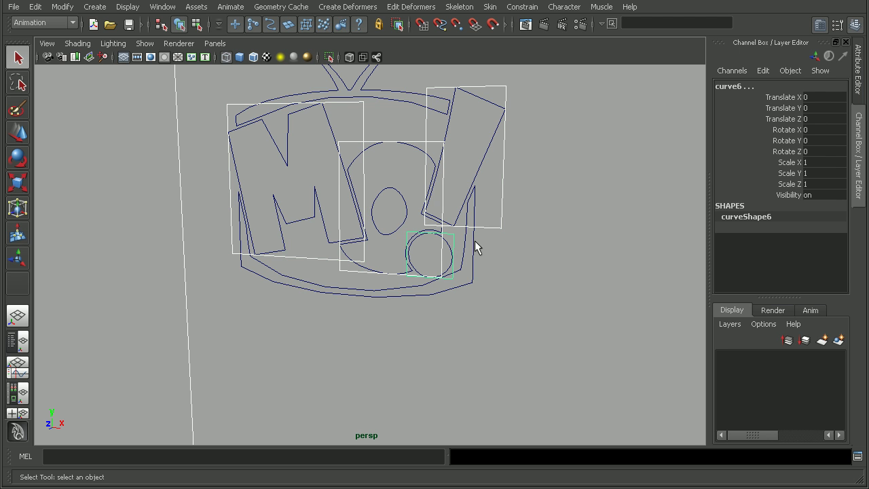
pyautogui.click(506, 250)
pyautogui.keyDown('alt'); pyautogui.moveTo(488, 195); pyautogui.dragTo(494, 229, button='middle'); pyautogui.keyUp('alt')
# Bevel Plus the exclamation mark bar and its dot circle curve into solid shapes
pyautogui.click(442, 204)
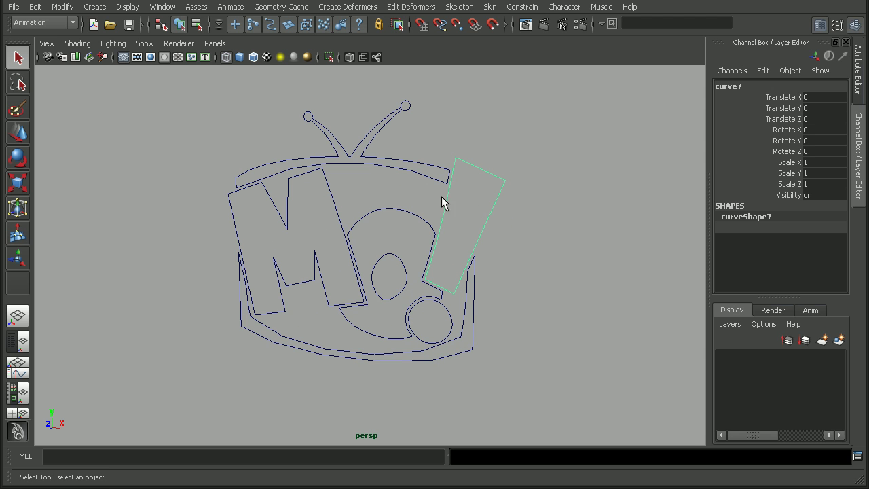
pyautogui.click(34, 24)
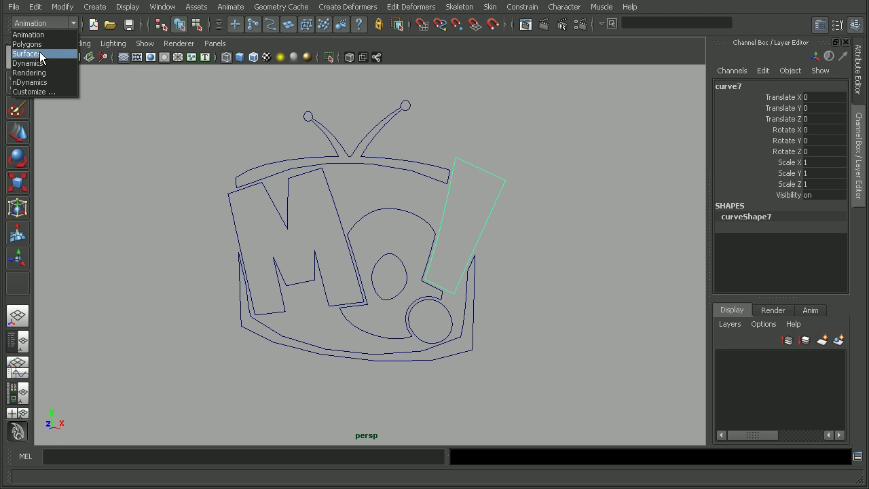
pyautogui.click(38, 54)
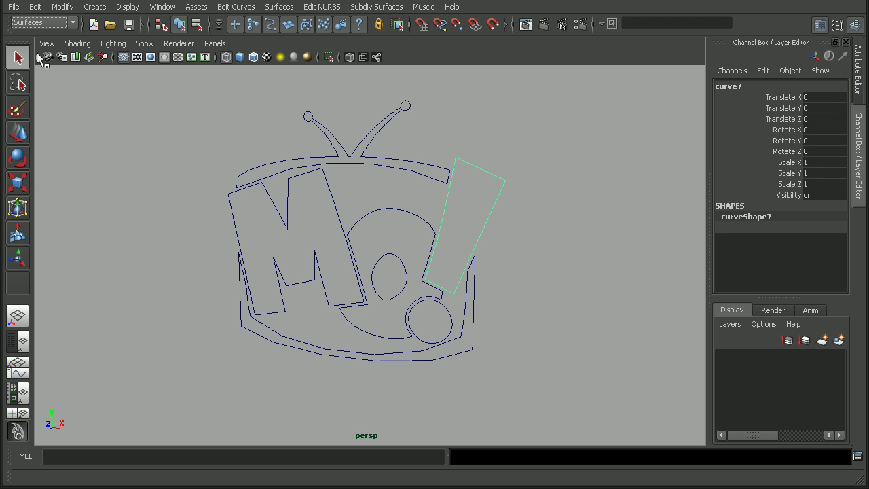
pyautogui.click(277, 8)
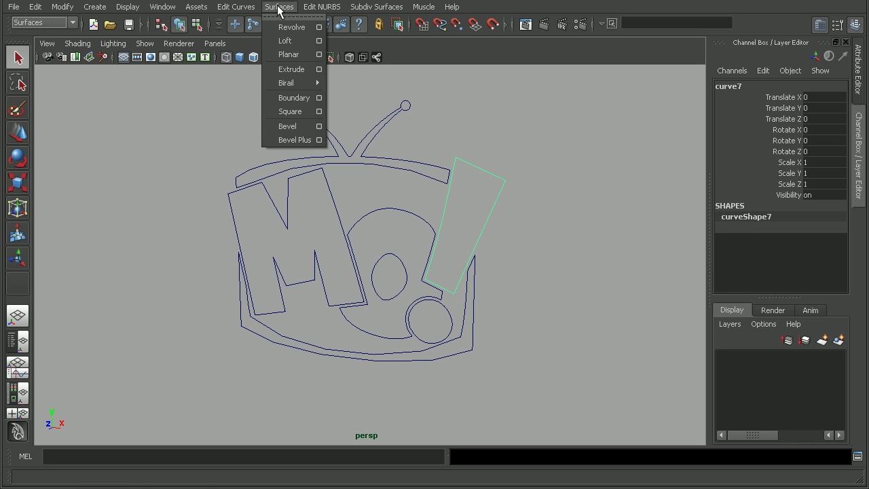
pyautogui.click(295, 139)
pyautogui.keyDown('alt'); pyautogui.moveTo(488, 183); pyautogui.dragTo(522, 170); pyautogui.keyUp('alt')
pyautogui.keyDown('alt'); pyautogui.moveTo(522, 169); pyautogui.dragTo(355, 311, button='right'); pyautogui.keyUp('alt')
pyautogui.keyDown('alt'); pyautogui.moveTo(355, 310); pyautogui.dragTo(438, 278); pyautogui.keyUp('alt')
pyautogui.click(437, 330)
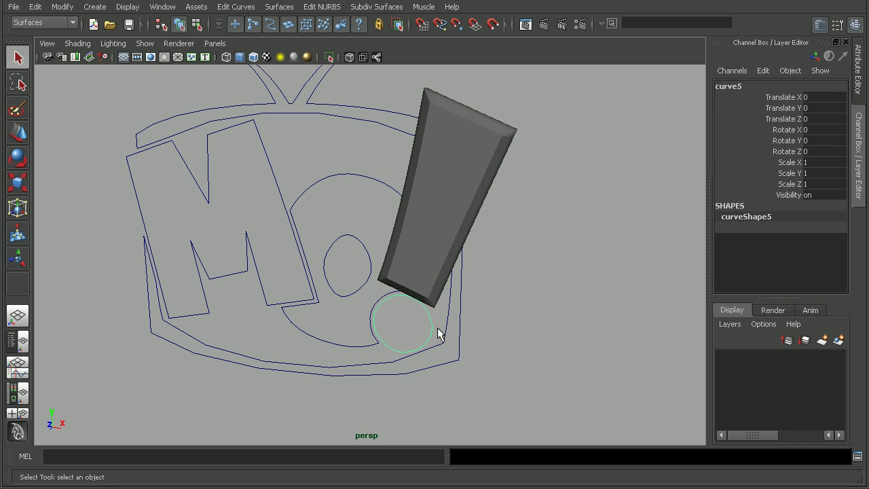
pyautogui.press('g')
# Select the outer and inner O curves together
pyautogui.click(353, 175)
pyautogui.keyDown('alt'); pyautogui.moveTo(353, 175); pyautogui.dragTo(355, 203); pyautogui.keyUp('alt')
pyautogui.keyDown('shift'); pyautogui.click(354, 251); pyautogui.keyUp('shift')
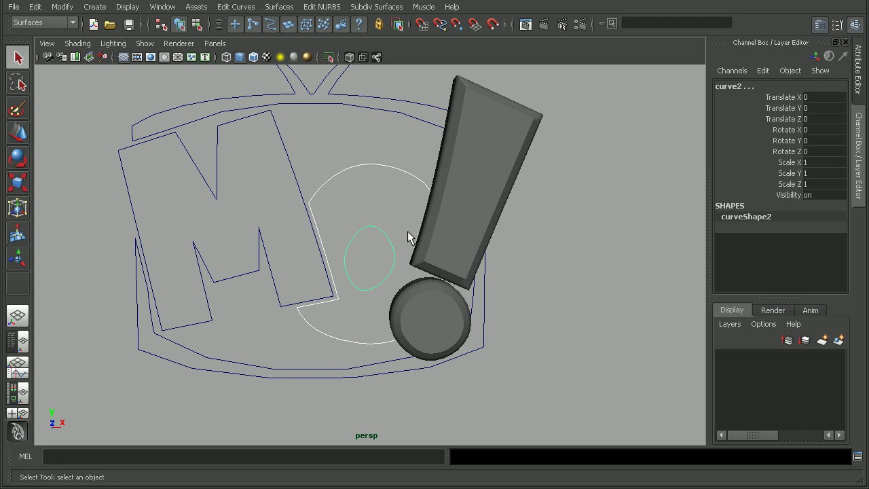
pyautogui.moveTo(362, 148); pyautogui.dragTo(385, 180)
pyautogui.keyDown('shift'); pyautogui.moveTo(342, 205); pyautogui.dragTo(382, 219); pyautogui.keyUp('shift')
# Bevel Plus the O with its inner hole
pyautogui.click(279, 6)
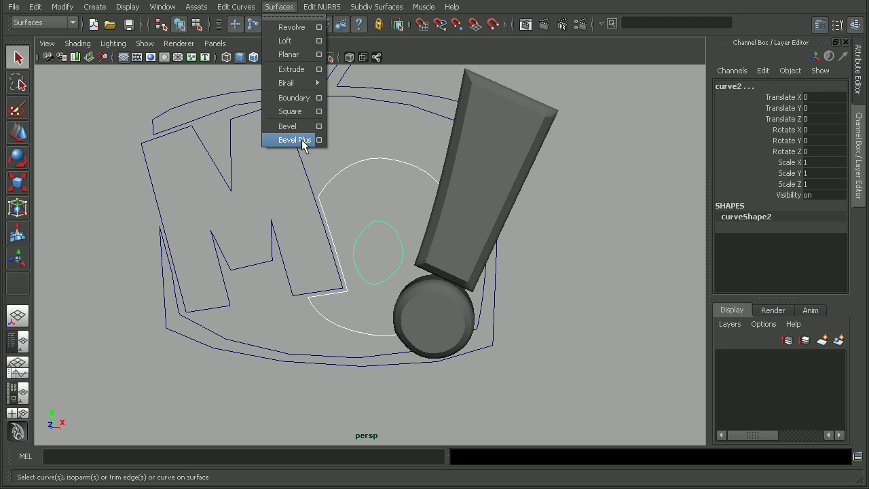
pyautogui.click(301, 141)
pyautogui.keyDown('alt'); pyautogui.moveTo(306, 152); pyautogui.dragTo(265, 139); pyautogui.keyUp('alt')
pyautogui.keyDown('alt'); pyautogui.moveTo(263, 175); pyautogui.dragTo(320, 211); pyautogui.keyUp('alt')
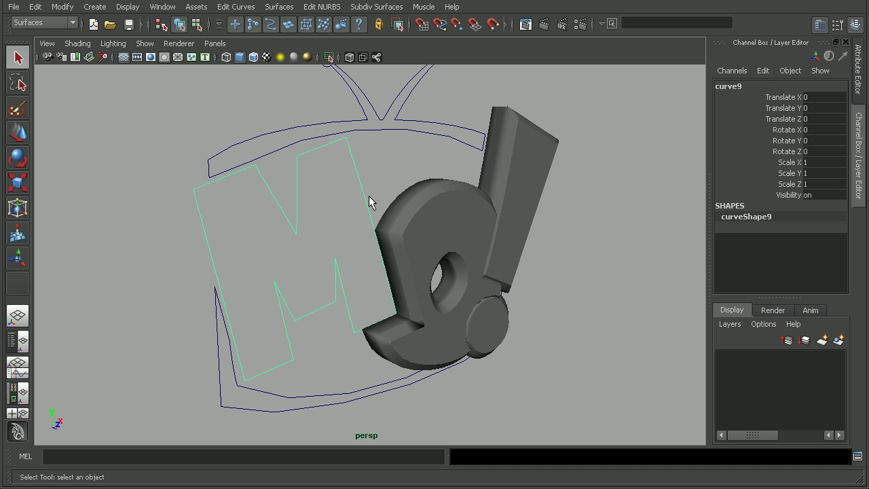
# Repeat the bevel on the M, the antenna arc and the lower frame curves
pyautogui.press('g')
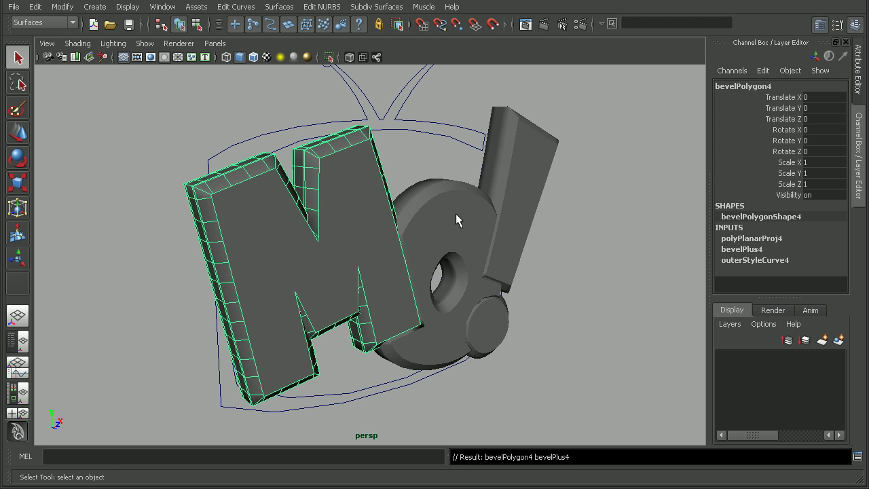
pyautogui.keyDown('alt'); pyautogui.moveTo(455, 213); pyautogui.dragTo(391, 212); pyautogui.keyUp('alt')
pyautogui.keyDown('alt'); pyautogui.moveTo(359, 271); pyautogui.dragTo(341, 214); pyautogui.keyUp('alt')
pyautogui.click(471, 153)
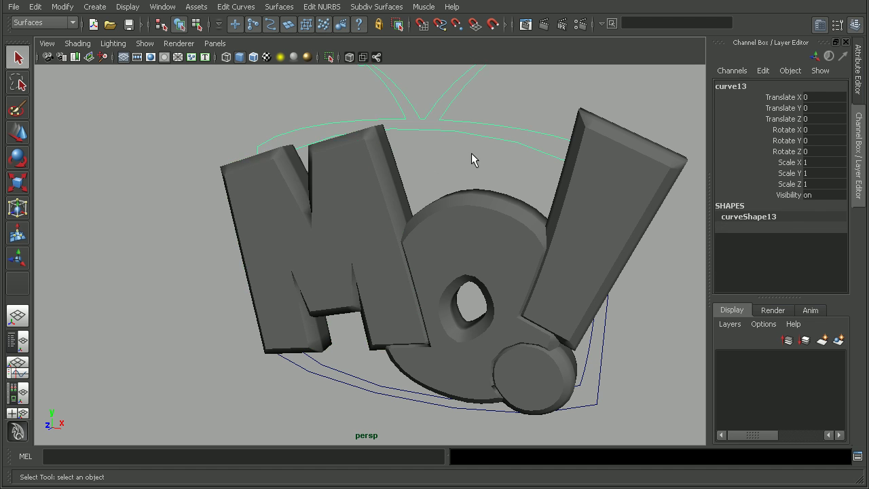
pyautogui.press('g')
pyautogui.click(372, 396)
pyautogui.press('g')
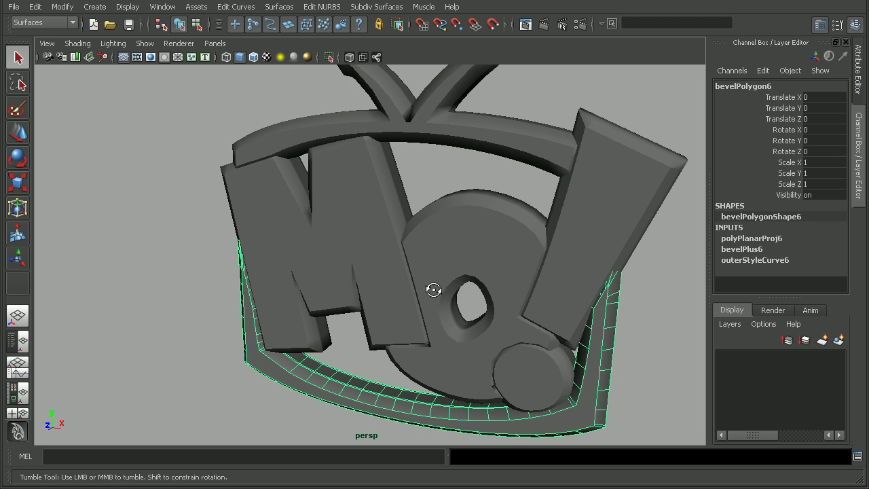
pyautogui.keyDown('alt'); pyautogui.moveTo(372, 395); pyautogui.dragTo(353, 285); pyautogui.keyUp('alt')
pyautogui.keyDown('alt'); pyautogui.moveTo(353, 285); pyautogui.dragTo(384, 255, button='right'); pyautogui.keyUp('alt')
pyautogui.moveTo(384, 255)
pyautogui.keyDown('alt'); pyautogui.mouseDown()
pyautogui.moveTo(444, 275)
pyautogui.moveTo(442, 265)
pyautogui.moveTo(545, 262)
pyautogui.moveTo(380, 263)
pyautogui.mouseUp(); pyautogui.keyUp('alt')
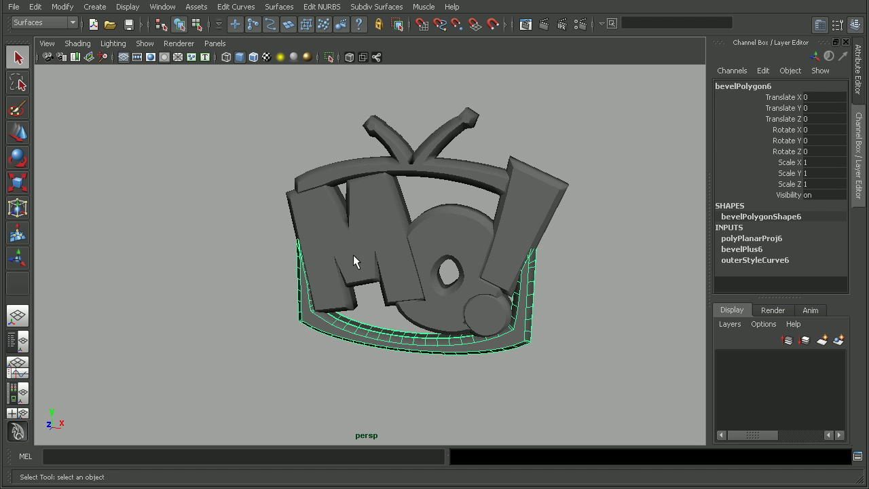
# Shrink the bevelled M uniformly to 0.903
pyautogui.keyDown('alt'); pyautogui.moveTo(354, 257); pyautogui.dragTo(374, 203); pyautogui.keyUp('alt')
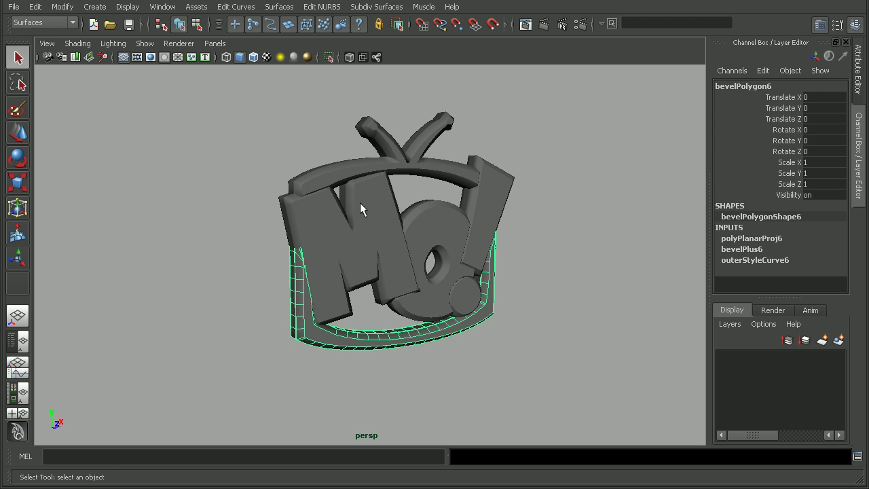
pyautogui.click(360, 202)
pyautogui.keyDown('alt'); pyautogui.moveTo(374, 249); pyautogui.dragTo(383, 251); pyautogui.keyUp('alt')
pyautogui.keyDown('alt'); pyautogui.moveTo(384, 251); pyautogui.dragTo(611, 279, button='right'); pyautogui.keyUp('alt')
pyautogui.keyDown('alt'); pyautogui.moveTo(611, 279); pyautogui.dragTo(368, 254); pyautogui.keyUp('alt')
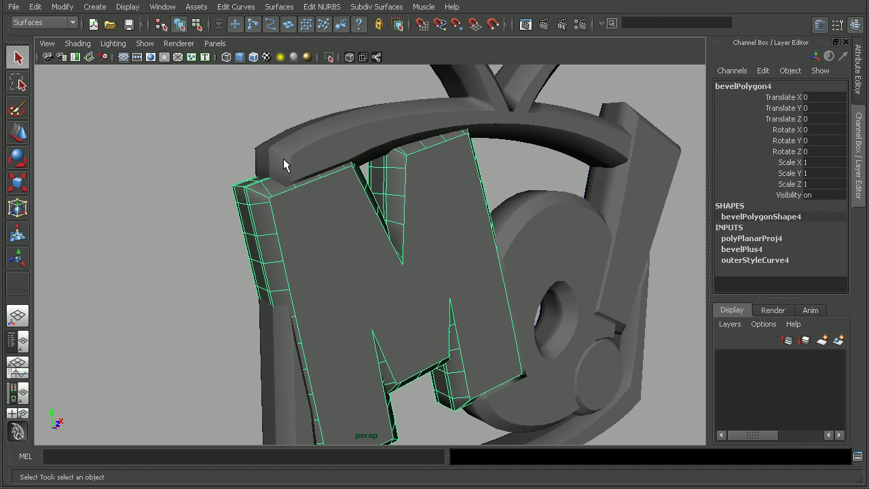
pyautogui.keyDown('alt'); pyautogui.moveTo(290, 215); pyautogui.dragTo(417, 262); pyautogui.keyUp('alt')
pyautogui.scroll(-5, 466, 271)
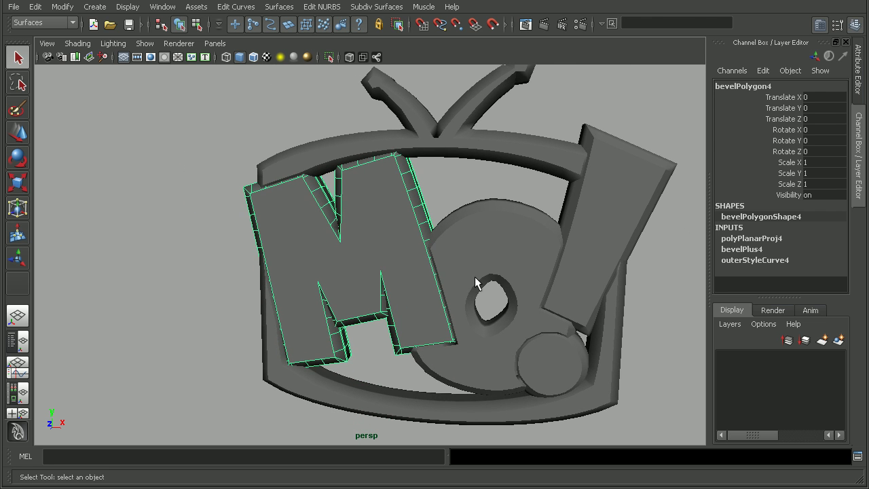
pyautogui.press('r')
pyautogui.moveTo(355, 261); pyautogui.dragTo(345, 259)
# Scale the o to 0.874, the exclamation bar to 0.922 and the dot to 0.828
pyautogui.click(494, 258)
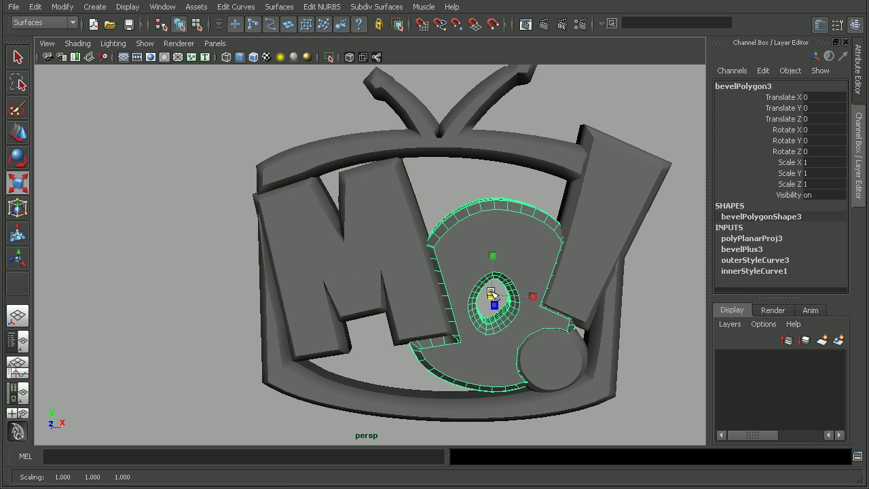
pyautogui.moveTo(490, 292); pyautogui.dragTo(489, 296)
pyautogui.click(574, 244)
pyautogui.moveTo(584, 229); pyautogui.dragTo(541, 365)
pyautogui.click(539, 361)
pyautogui.keyDown('alt'); pyautogui.moveTo(541, 365); pyautogui.dragTo(440, 272, button='right'); pyautogui.keyUp('alt')
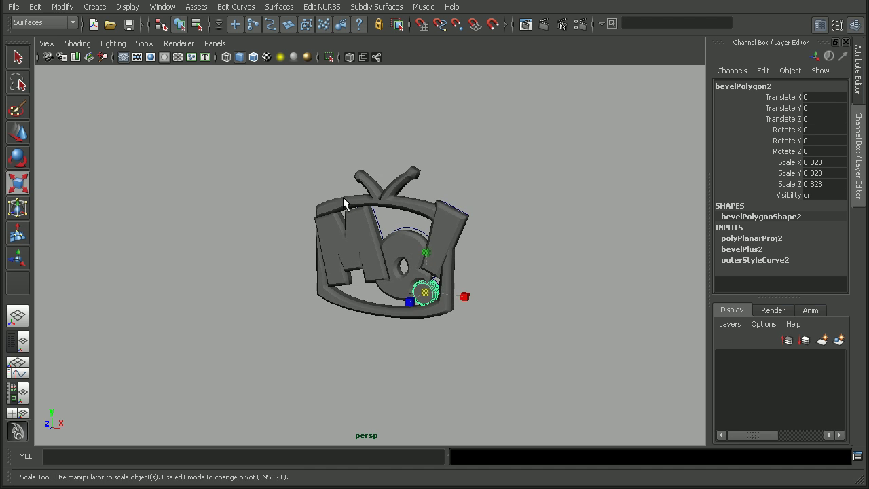
pyautogui.press('q')
pyautogui.keyDown('alt'); pyautogui.moveTo(467, 356); pyautogui.dragTo(507, 355); pyautogui.keyUp('alt')
pyautogui.keyDown('alt'); pyautogui.moveTo(469, 314); pyautogui.dragTo(498, 337); pyautogui.keyUp('alt')
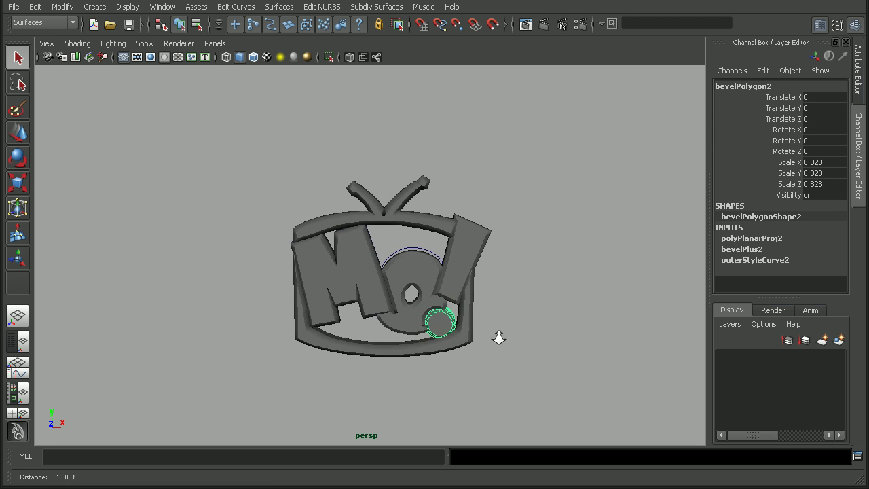
pyautogui.keyDown('alt'); pyautogui.moveTo(498, 337); pyautogui.dragTo(522, 332, button='right'); pyautogui.keyUp('alt')
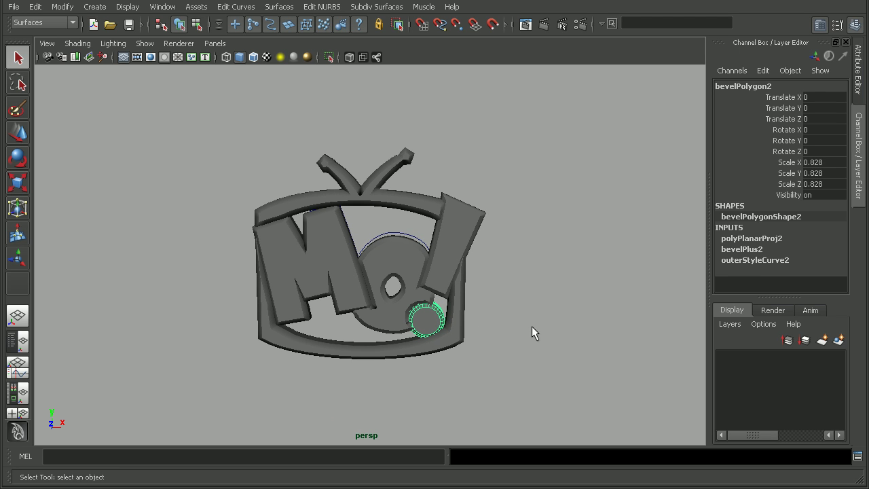